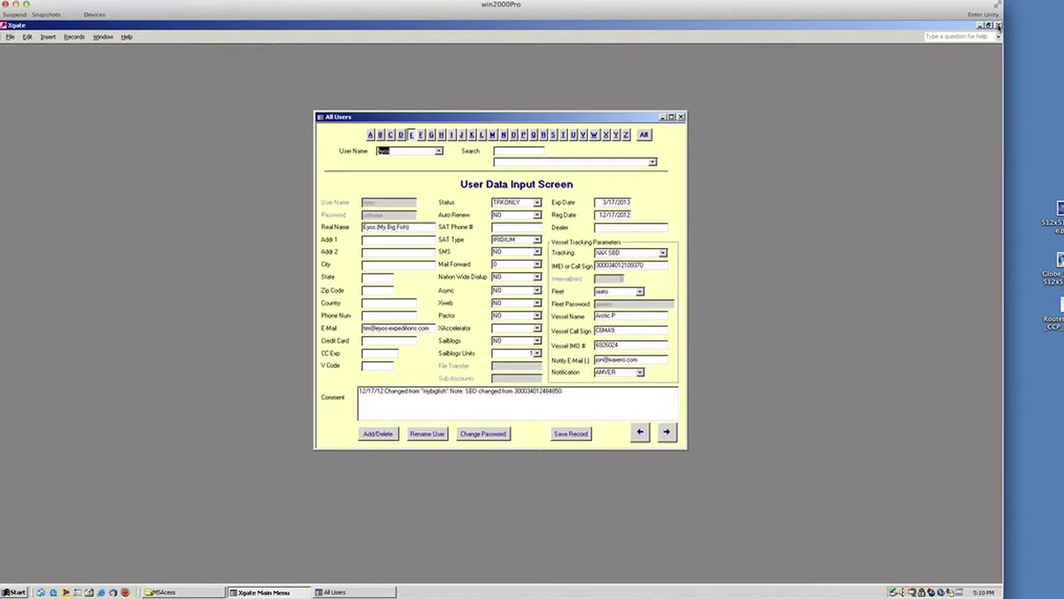
Close the Xgate database window, shift the VM window right, and open Control Panel from Start > Settings
left_click(998, 25)
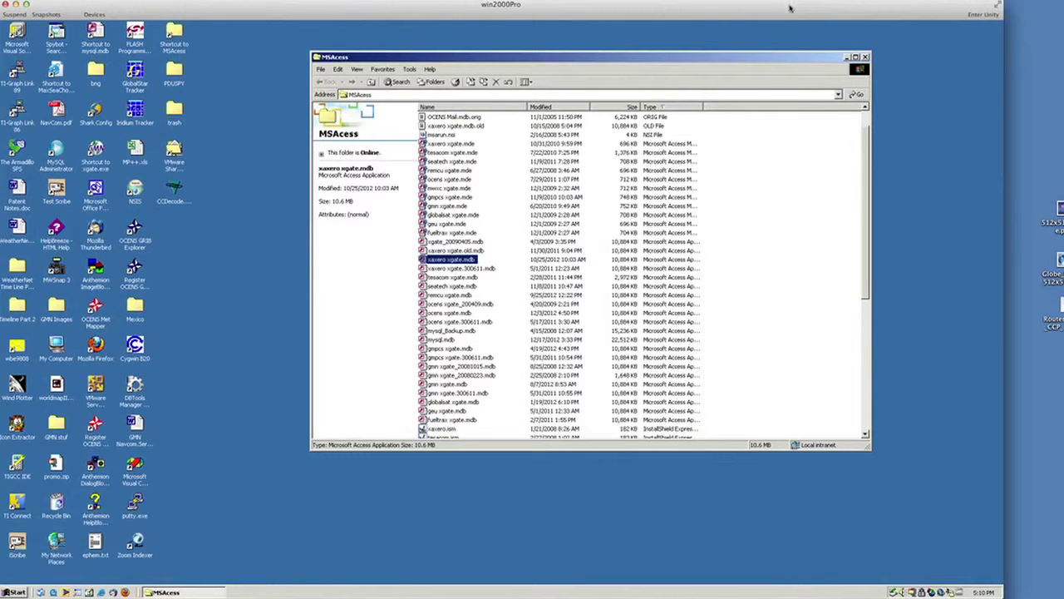
left_click_drag(793, 7, 889, 10)
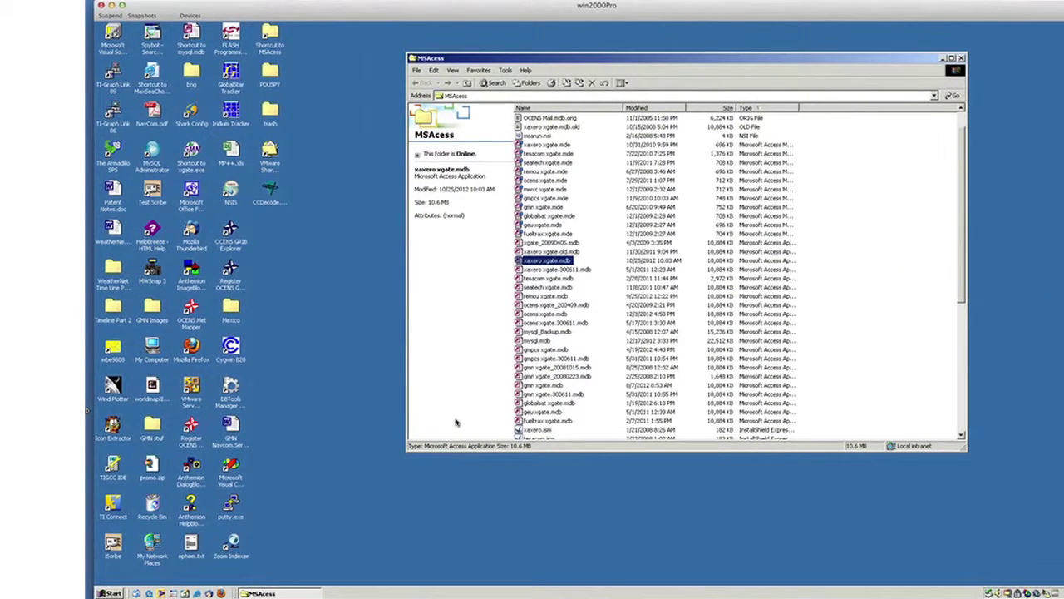
left_click(115, 592)
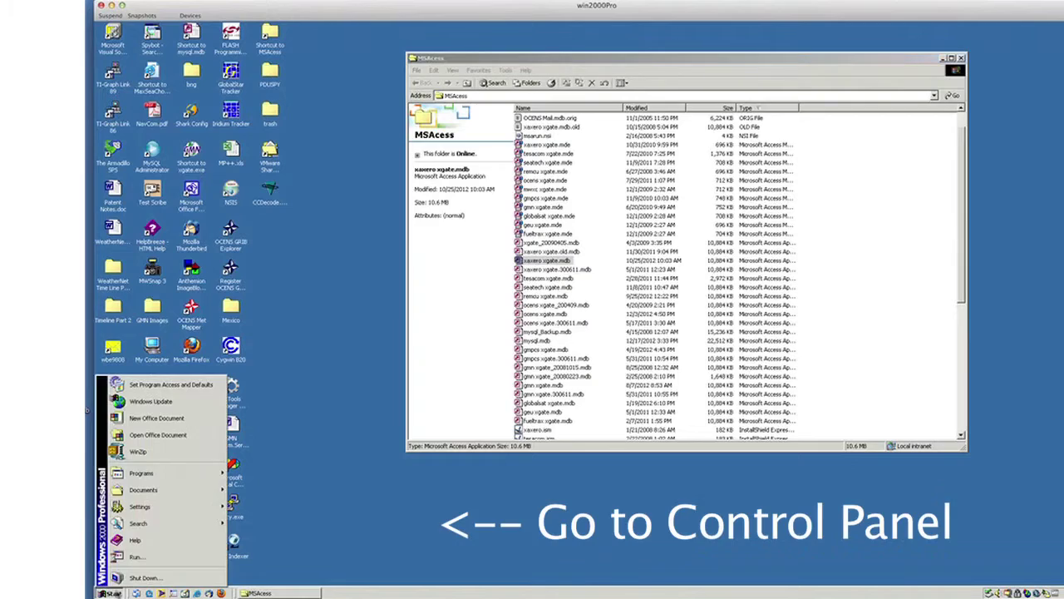
mouse_move(178, 508)
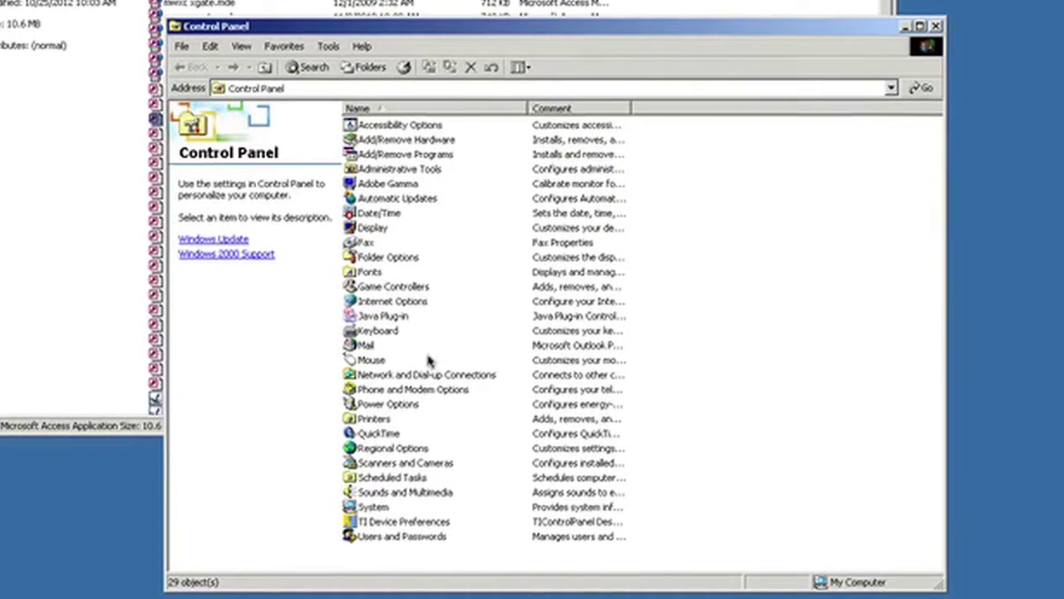
Open Local Area Connection 3's Properties from Network and Dial-up Connections
double_click(362, 374)
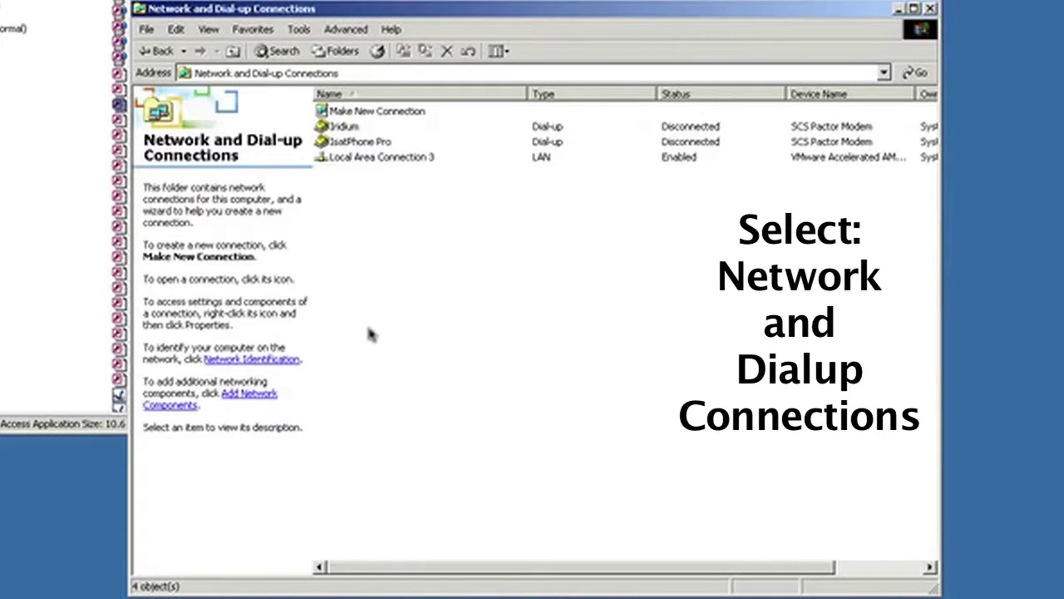
left_click(386, 158)
right_click(387, 158)
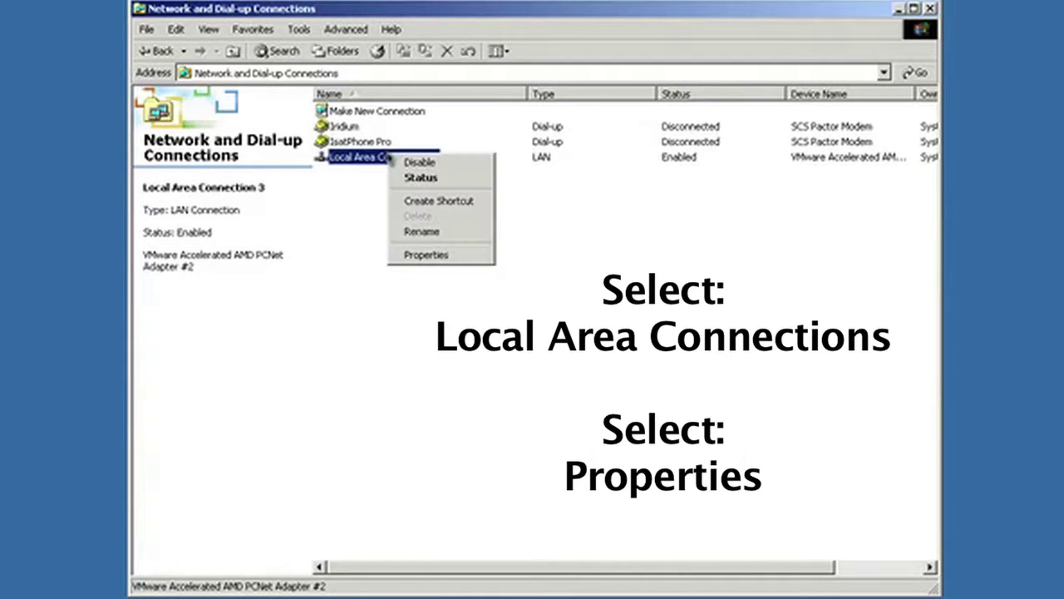
left_click(425, 254)
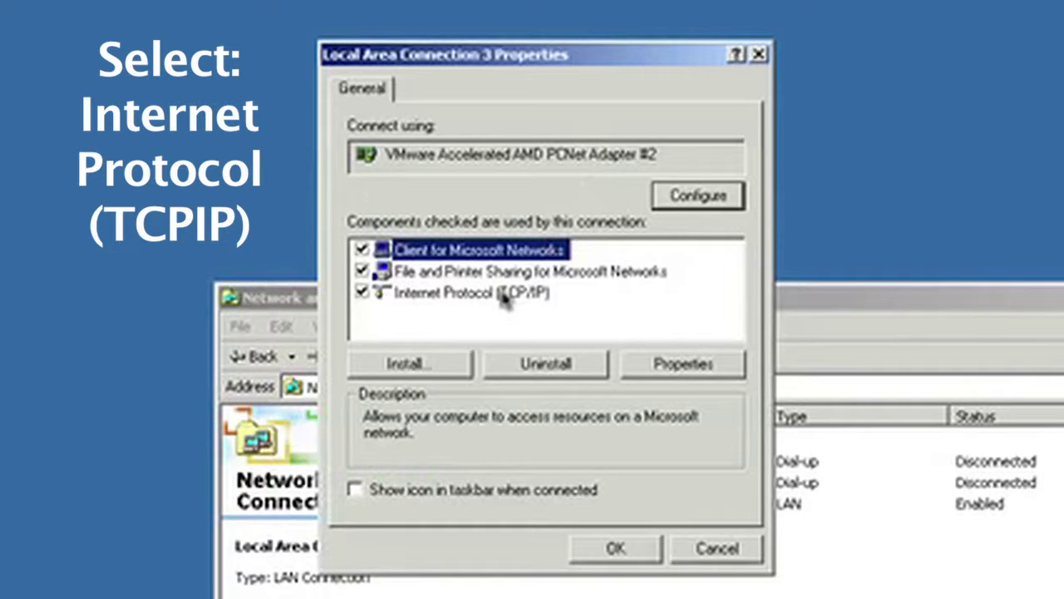
Open the Internet Protocol (TCP/IP) Properties for Local Area Connection 3
left_click(505, 301)
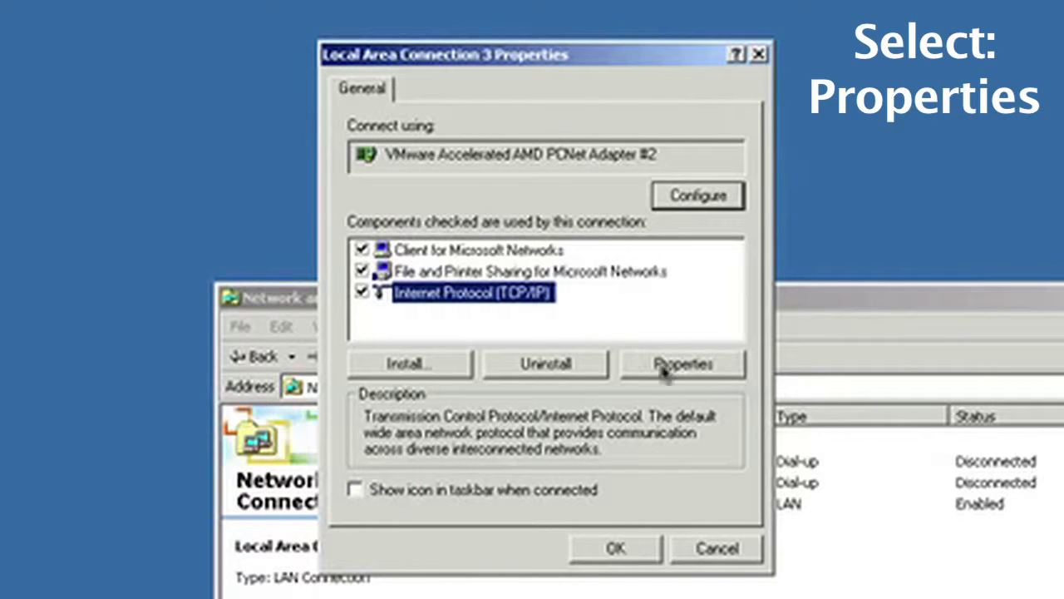
left_click(668, 364)
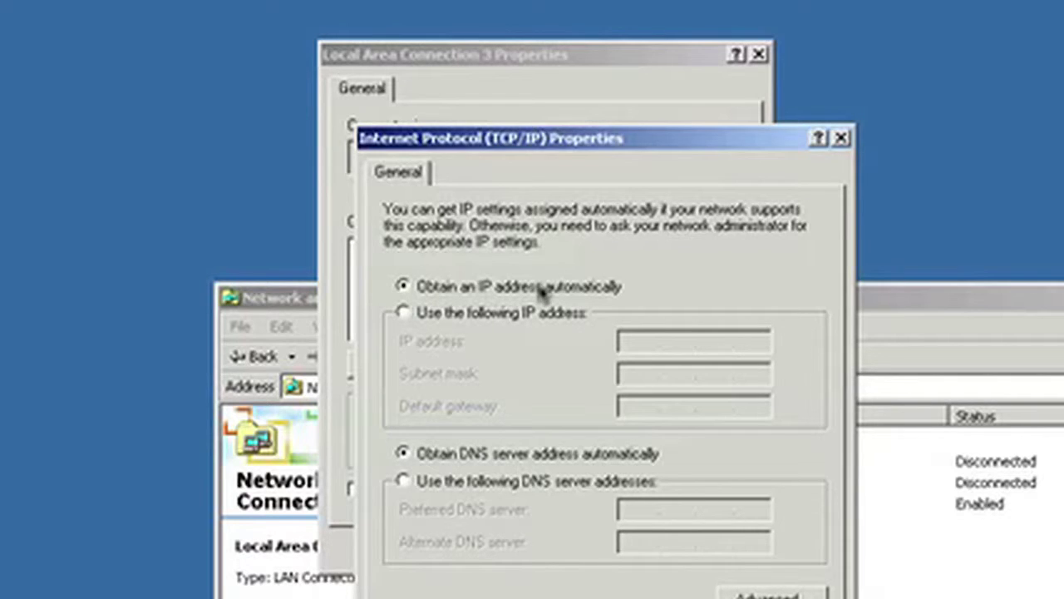
Switch to a fixed IP 192.168.0.2 with mask 255.255.255.0 and gateway 192.168.0.1
left_click(405, 314)
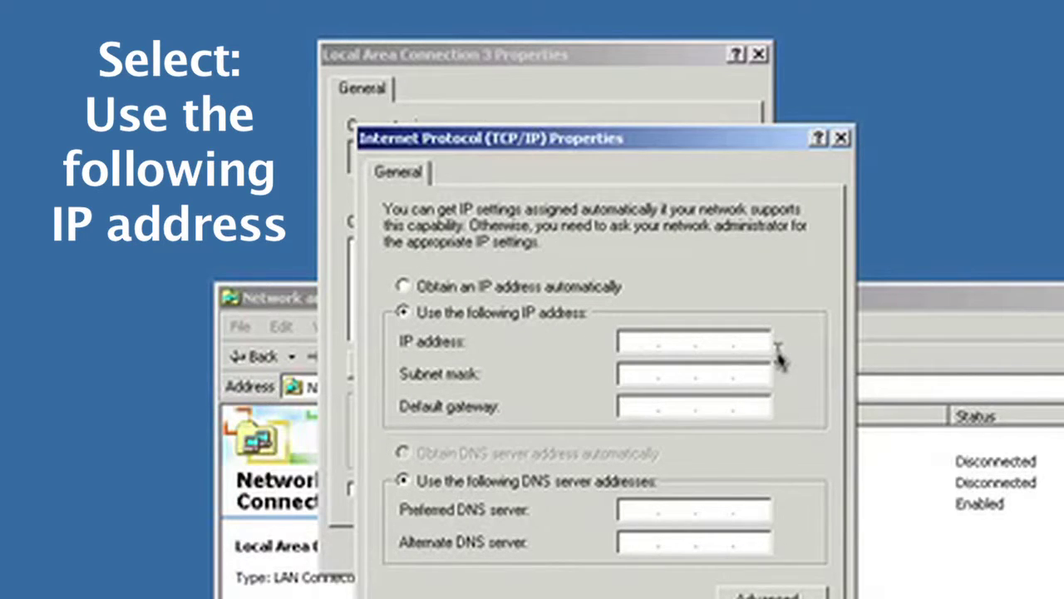
type("192 . 168 . ")
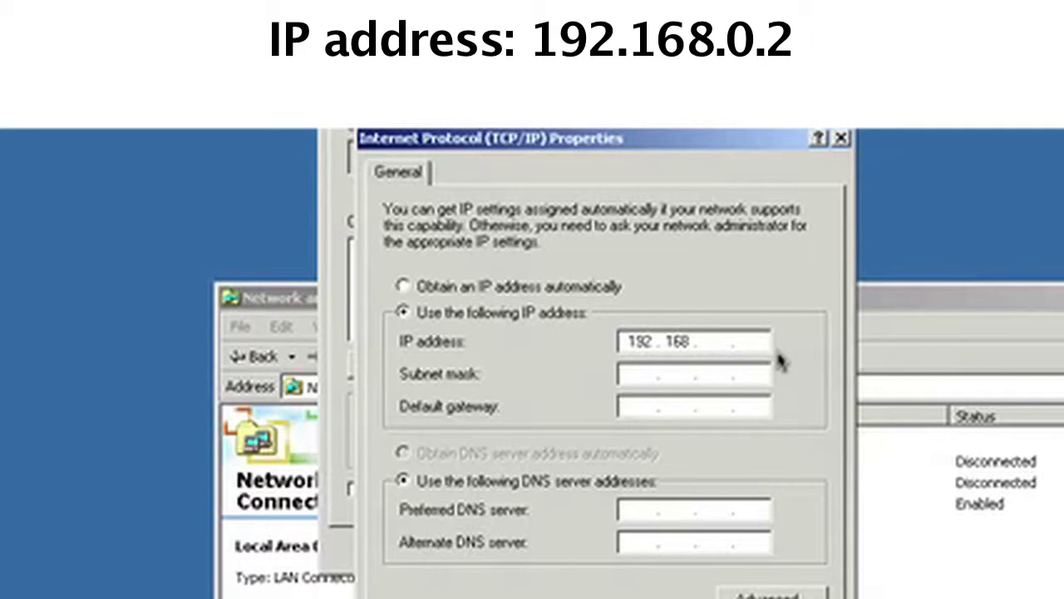
type("0")
key("Tab")
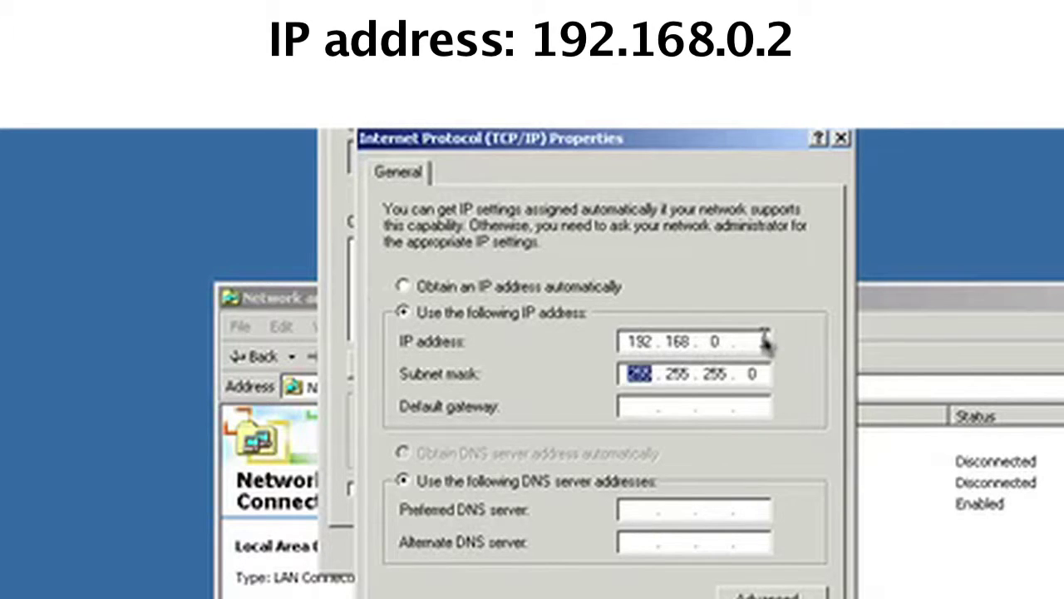
left_click(763, 341)
type("2")
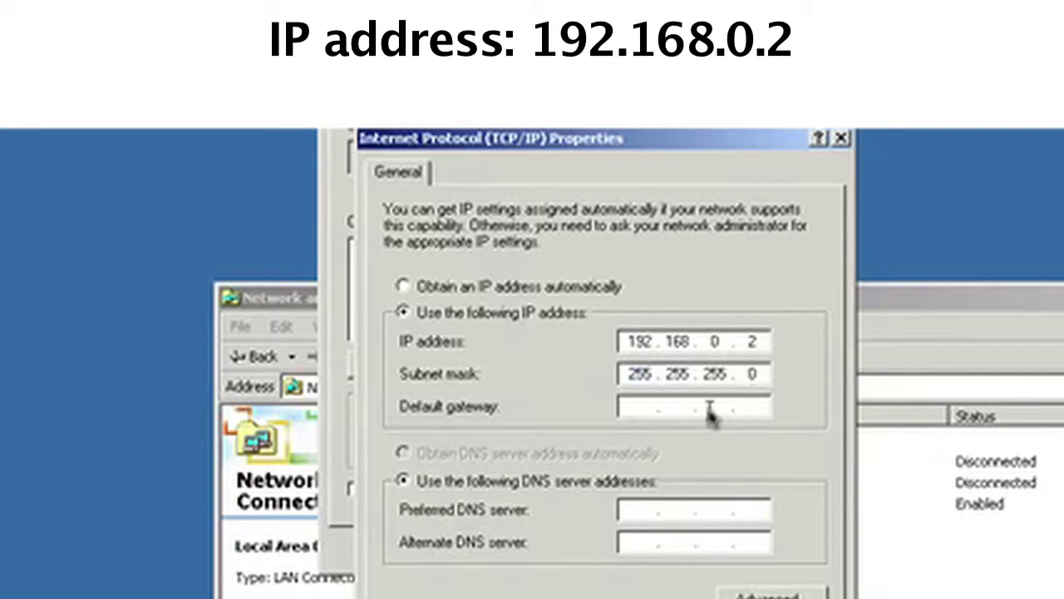
left_click(643, 408)
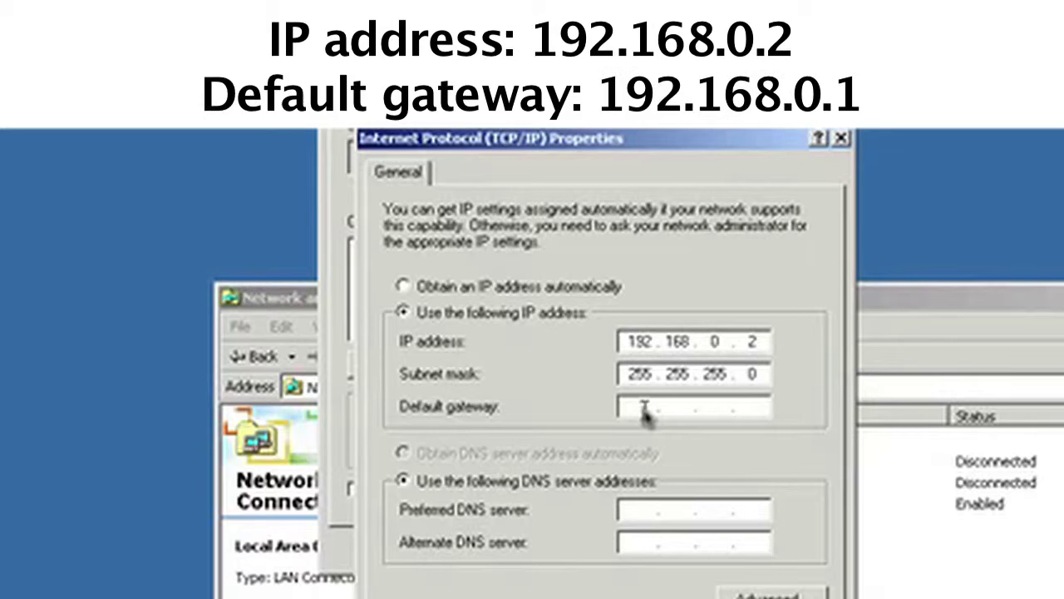
type("192.168.0.1")
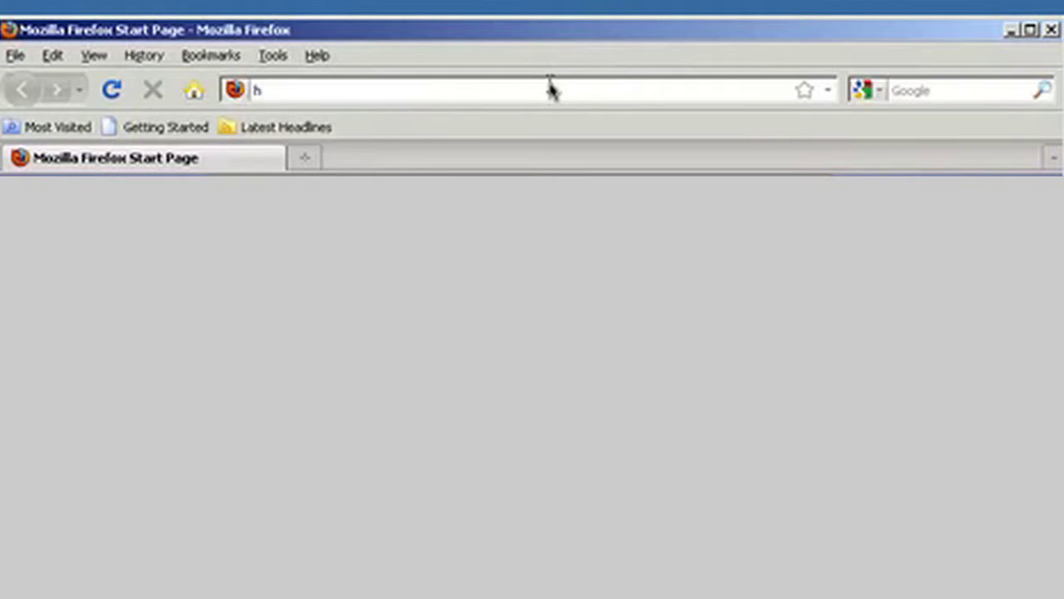
type("t")
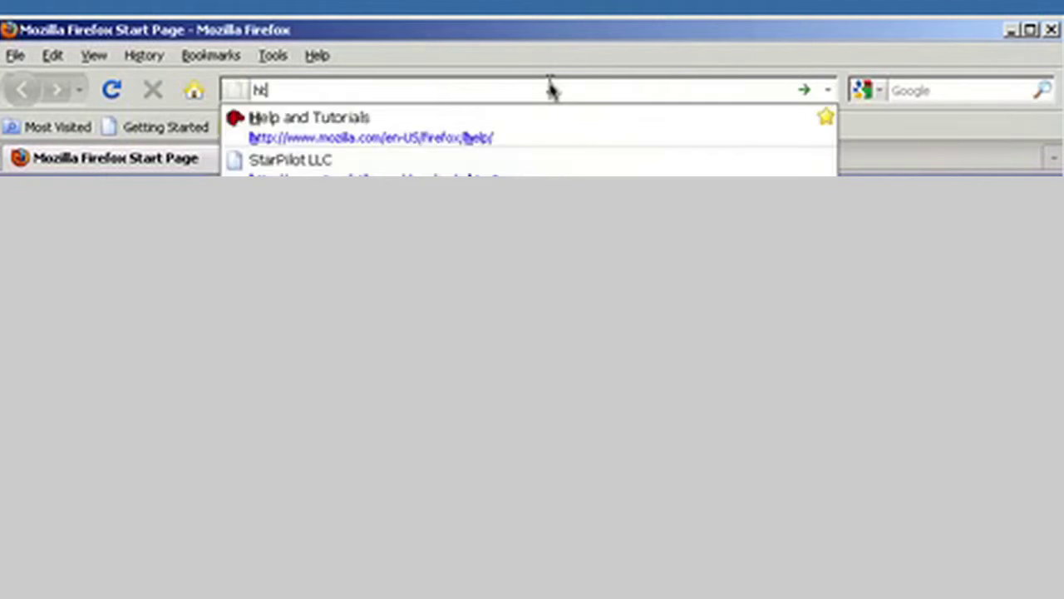
type("tp://192.168.0")
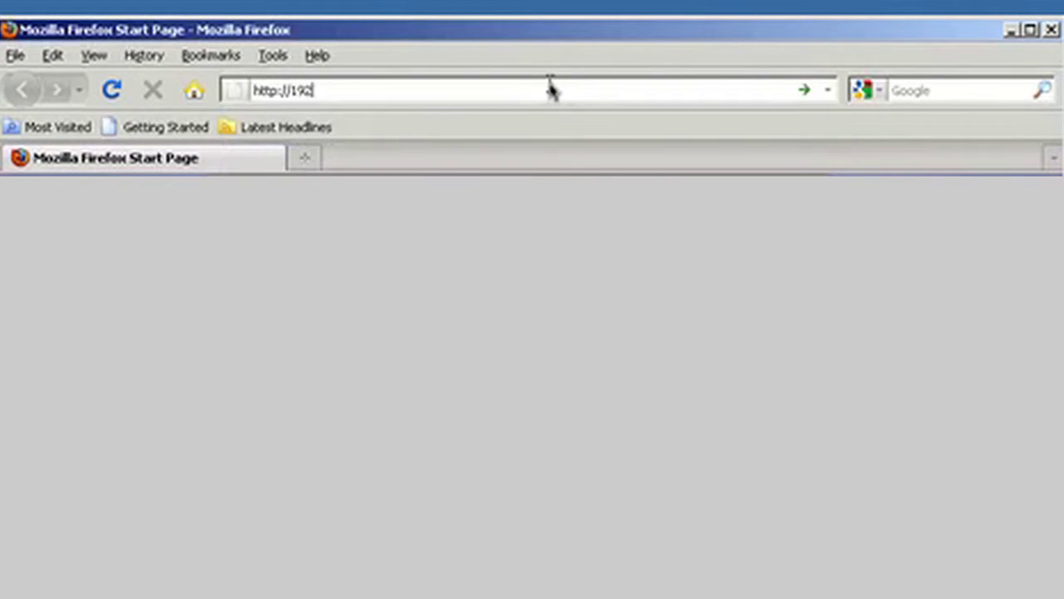
type(".1")
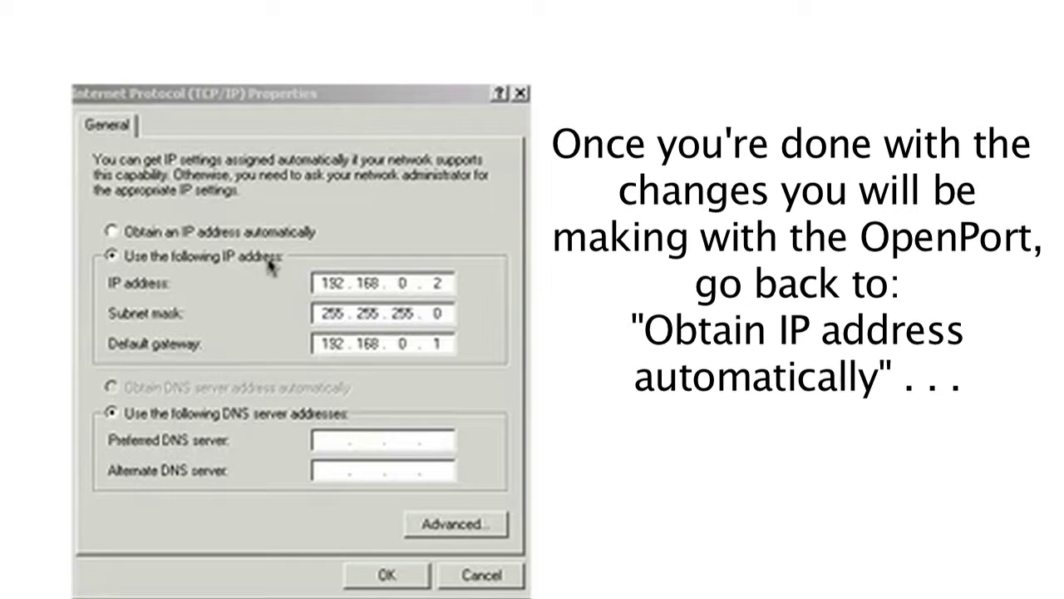
Select 'Obtain an IP address automatically' in the TCP/IP Properties
left_click(113, 233)
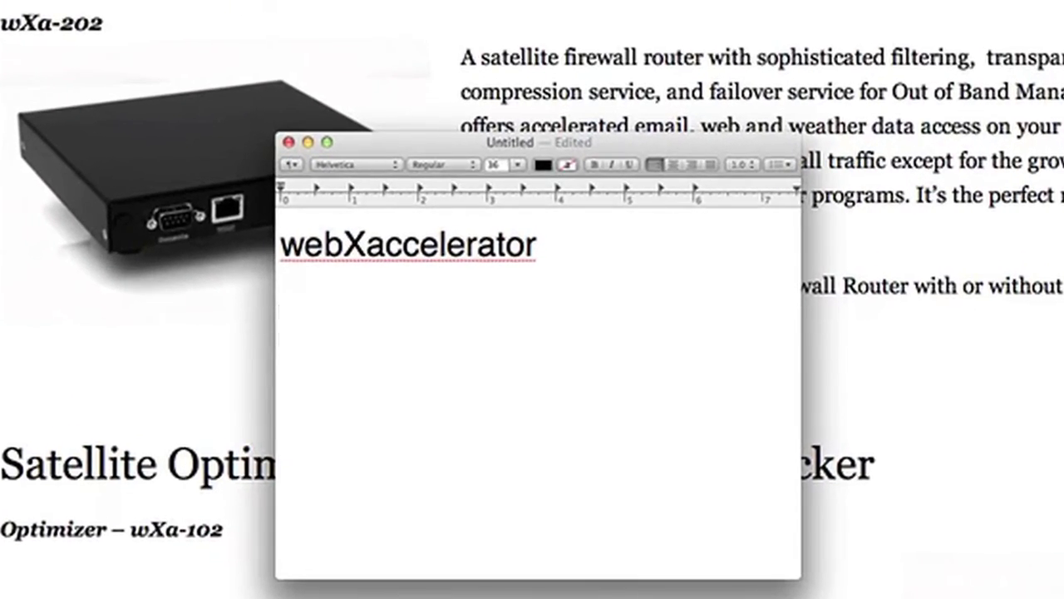
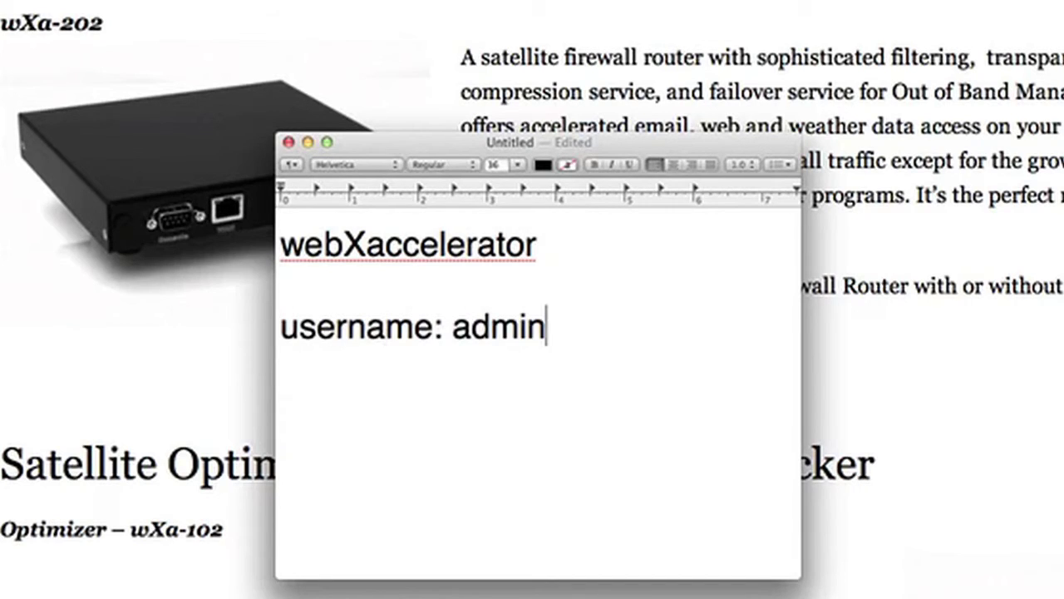
key("Return")
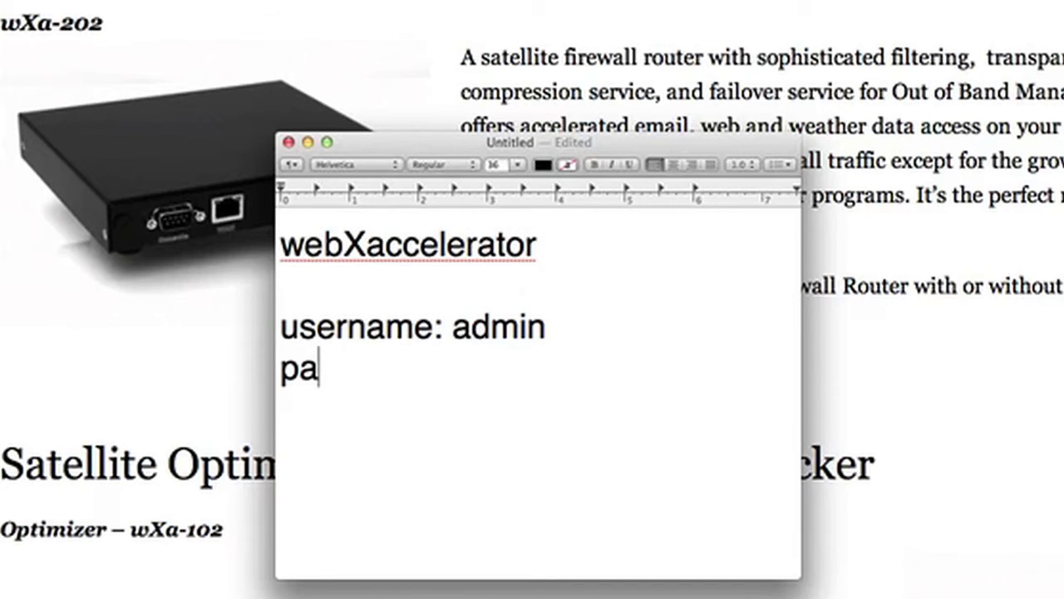
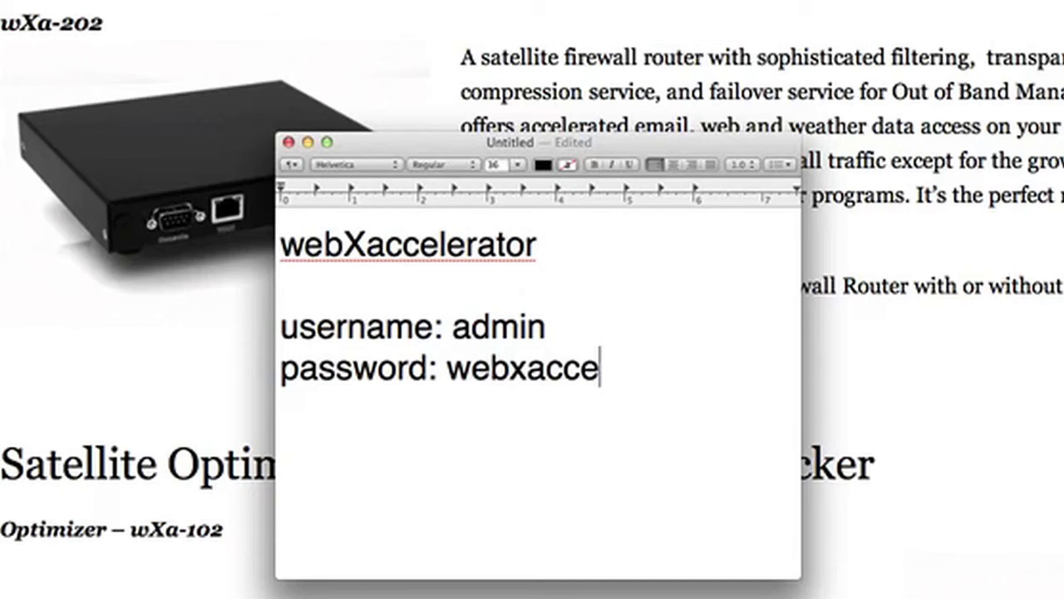
key("Return")
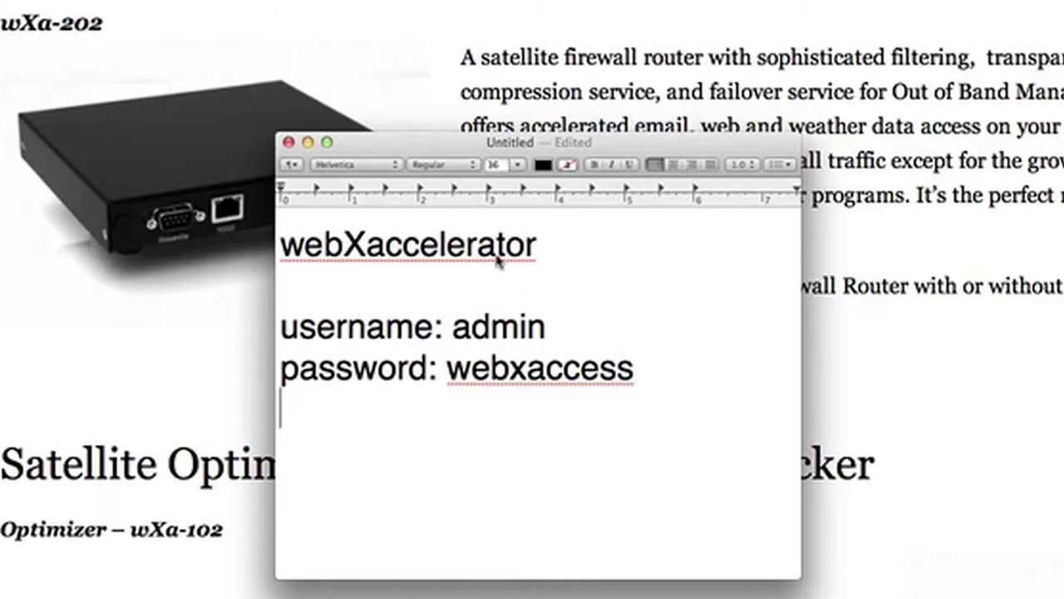
Label the line 'WIFI SSID: webXaccelerator', add a 'KEY:' line below it, and widen the window
left_click(349, 240)
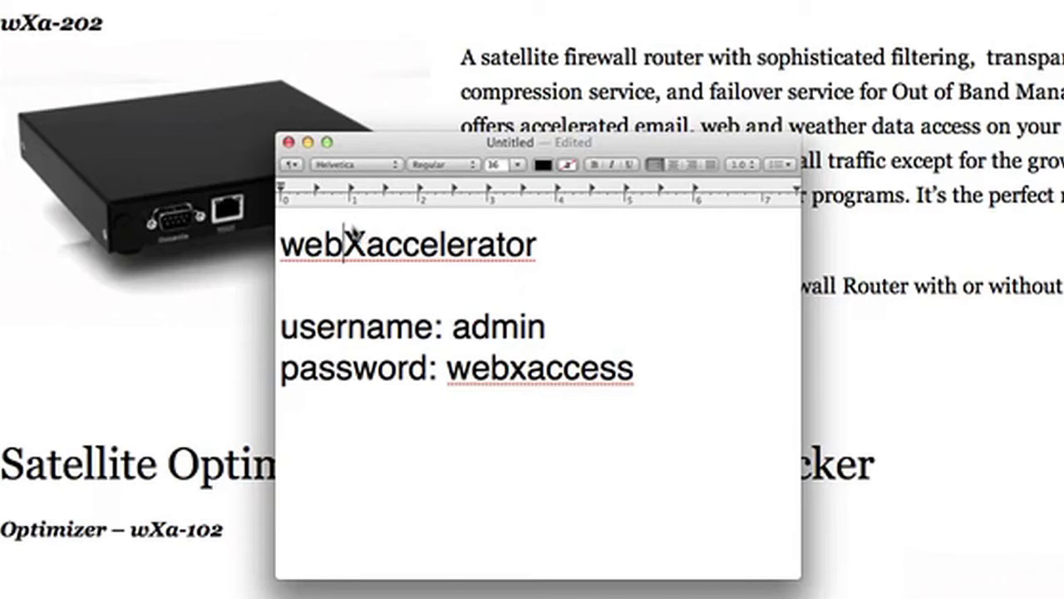
key("super+Left")
key("Return")
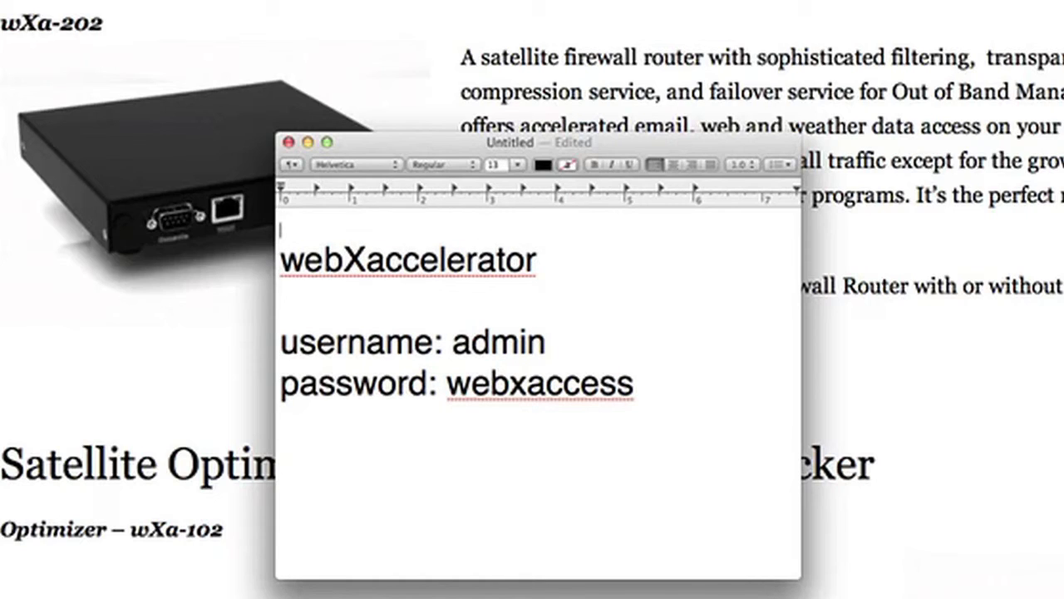
type("WIFI ")
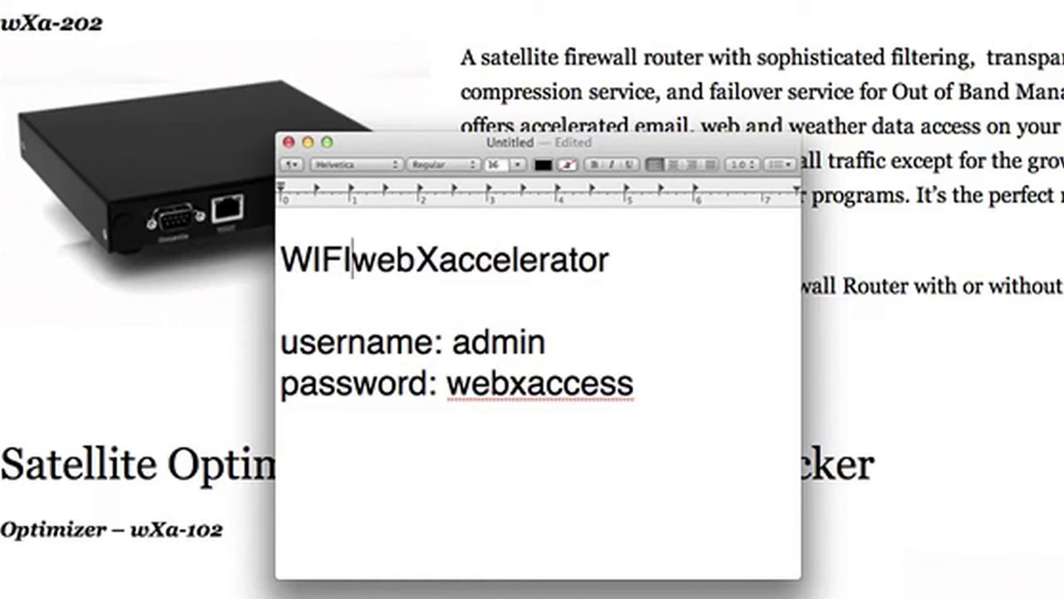
type("SSID:")
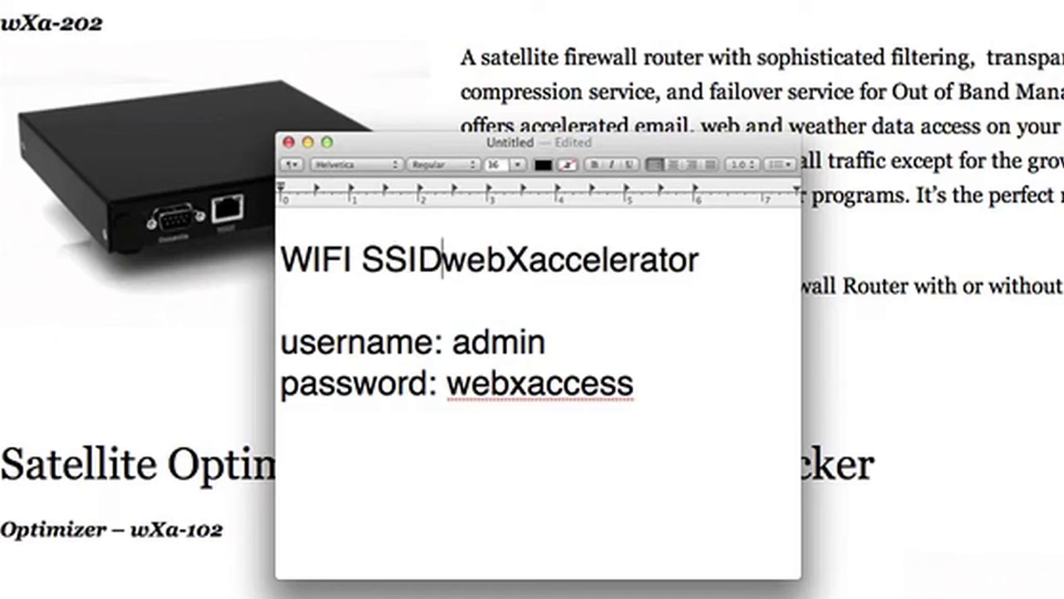
type(" web")
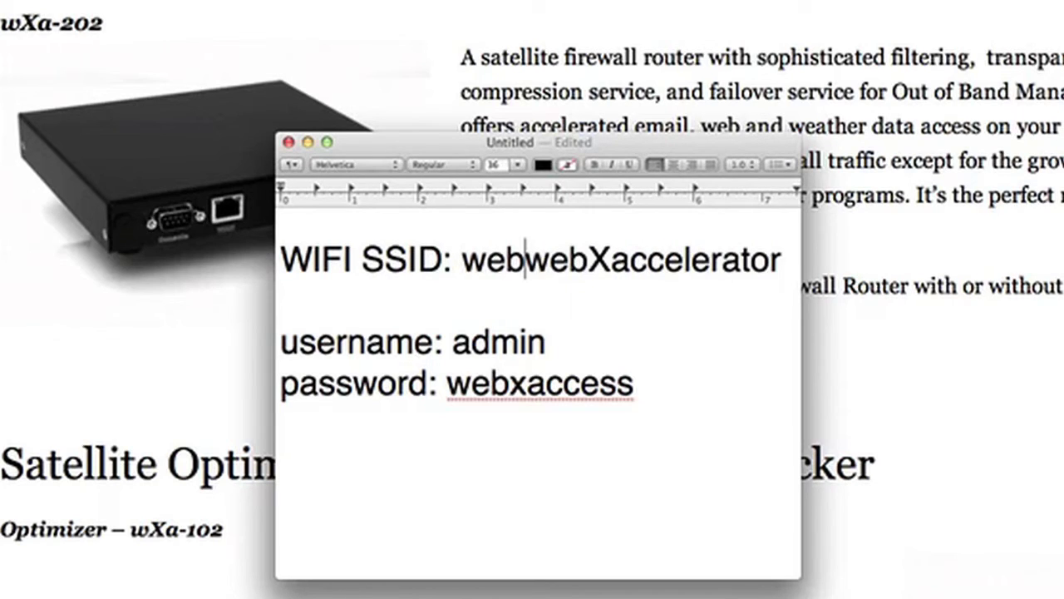
type("Xaccel")
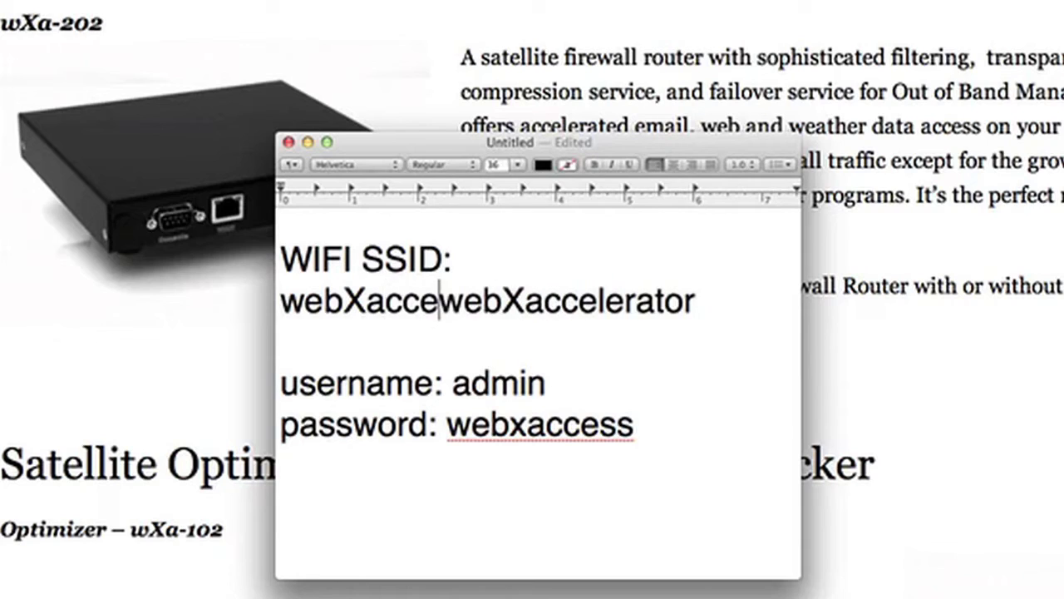
type("erator")
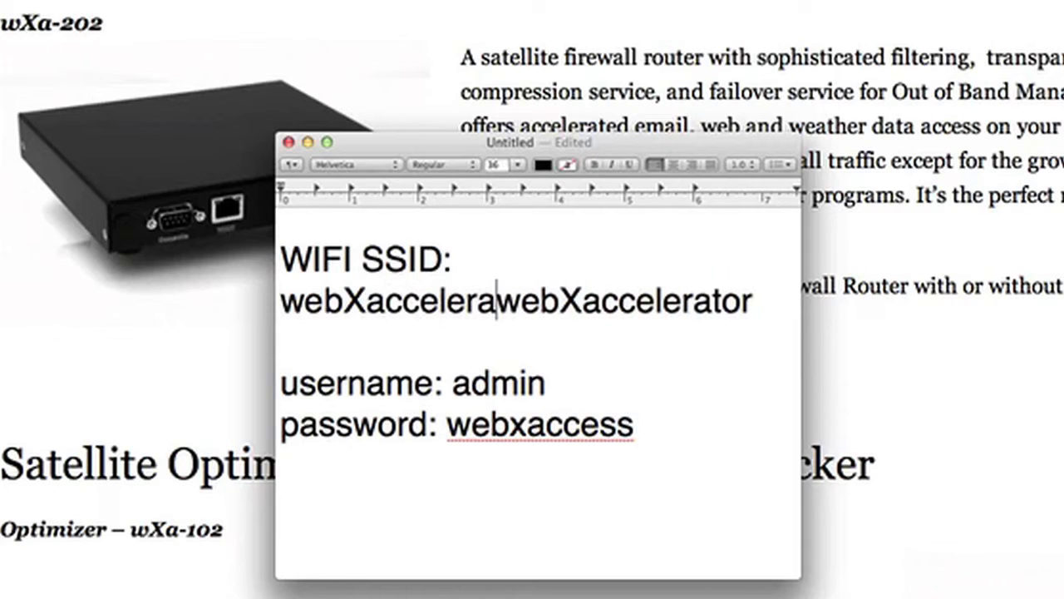
key("Return")
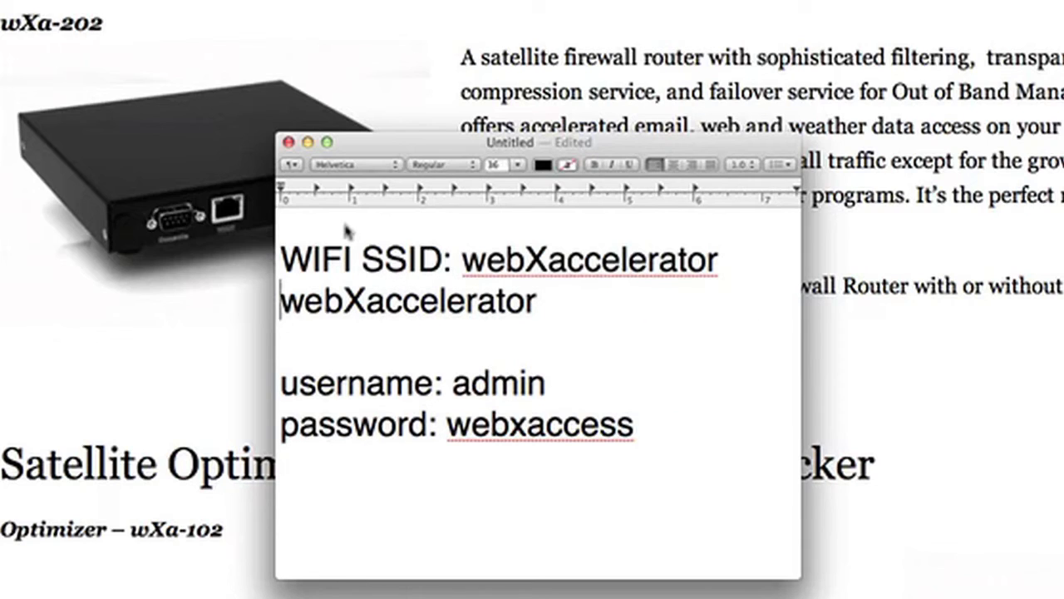
type("KEY")
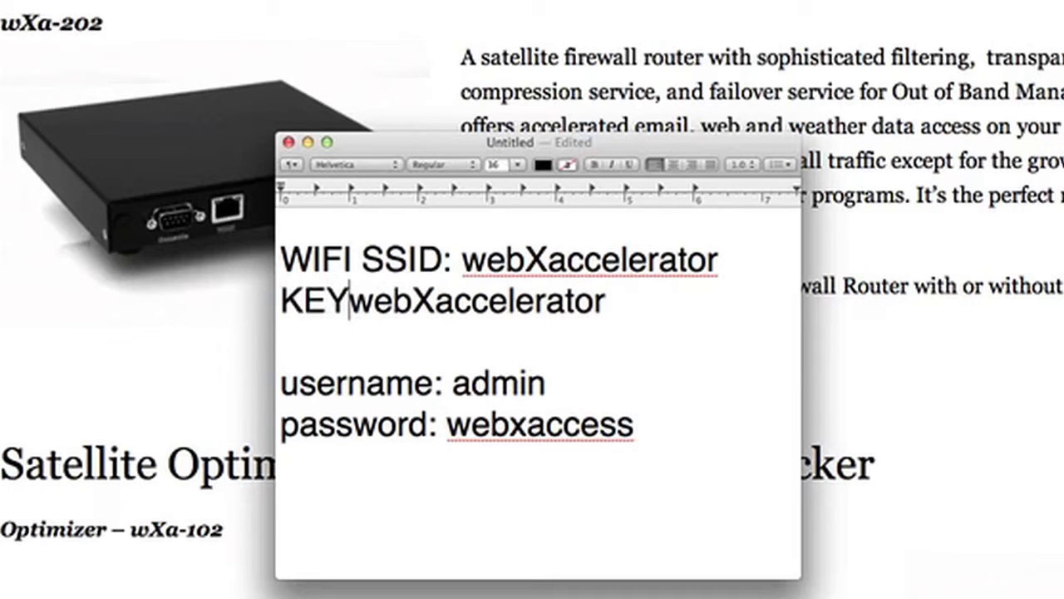
type(":")
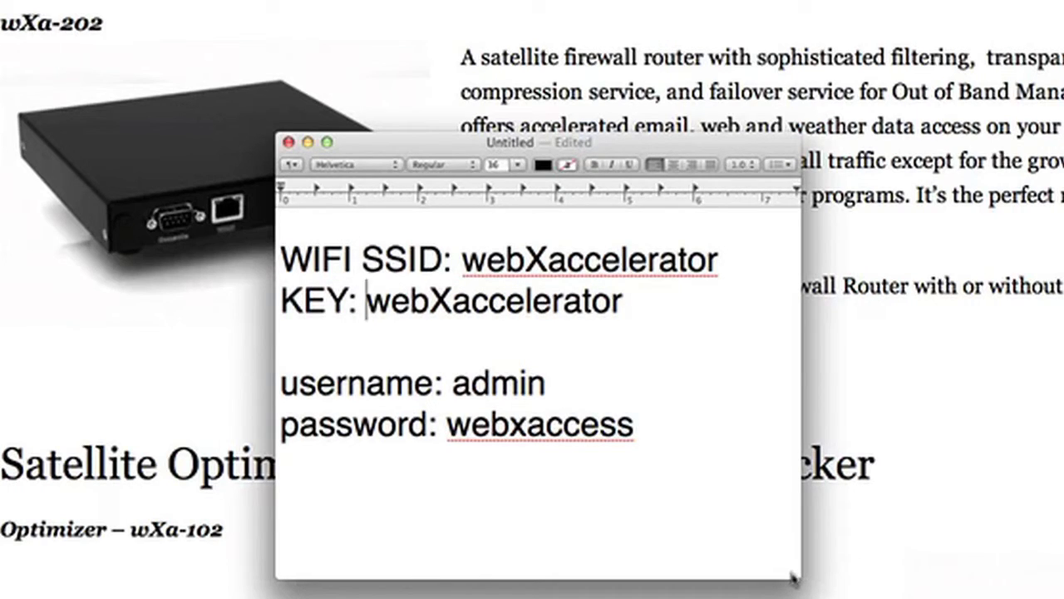
left_click_drag(798, 574, 1054, 598)
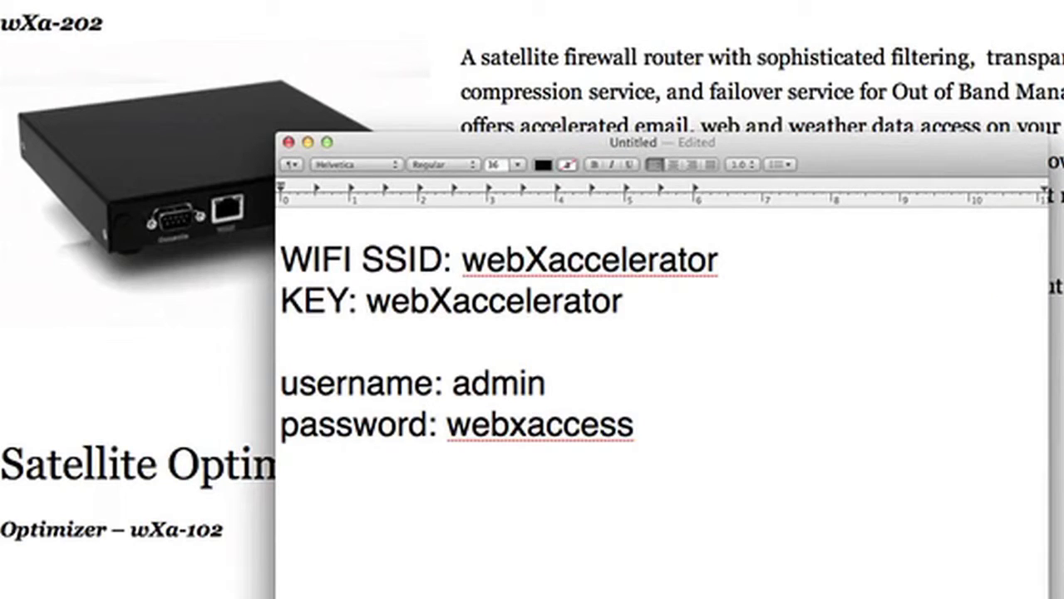
left_click(283, 342)
key("Return")
type("http:/")
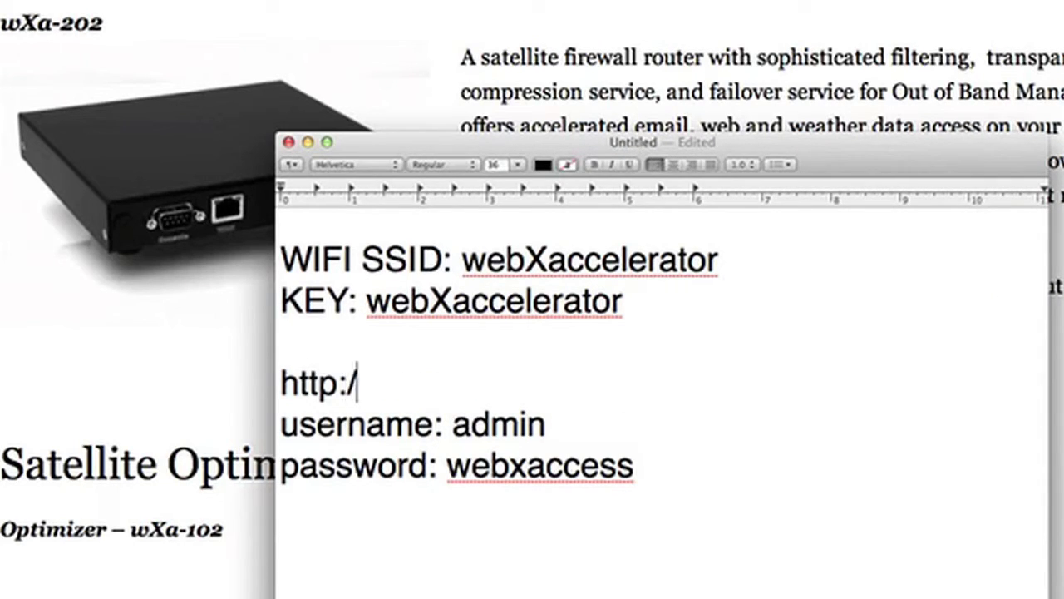
type("/192")
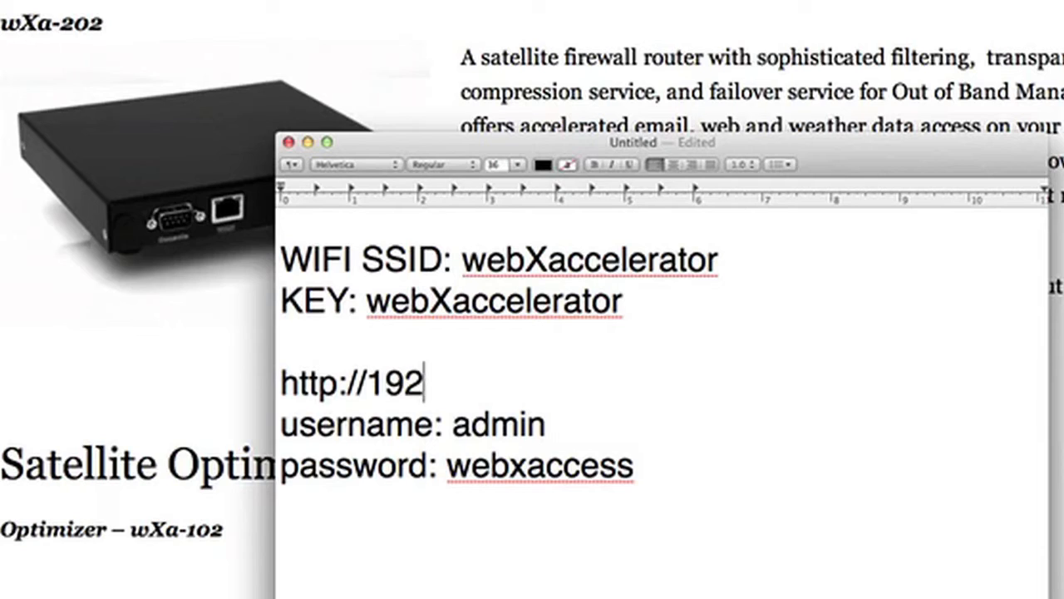
type(".168.10.1")
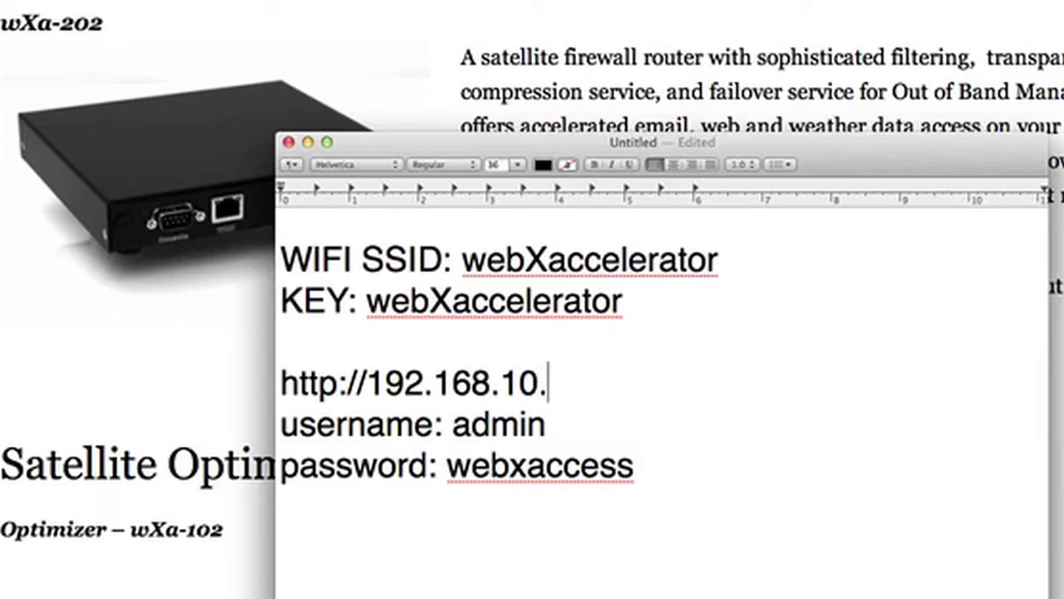
left_click(283, 341)
key("Return")
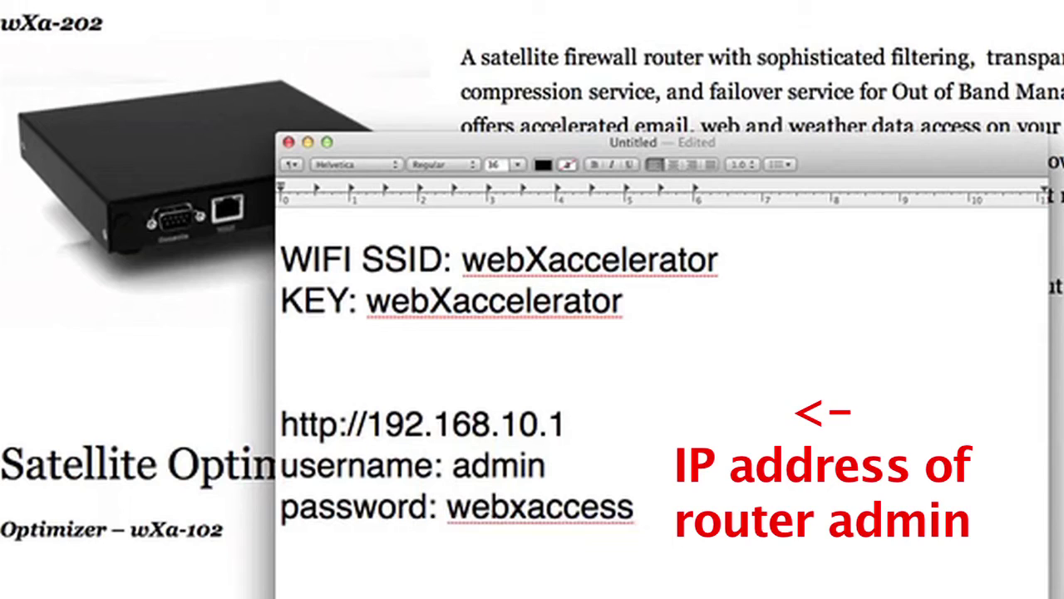